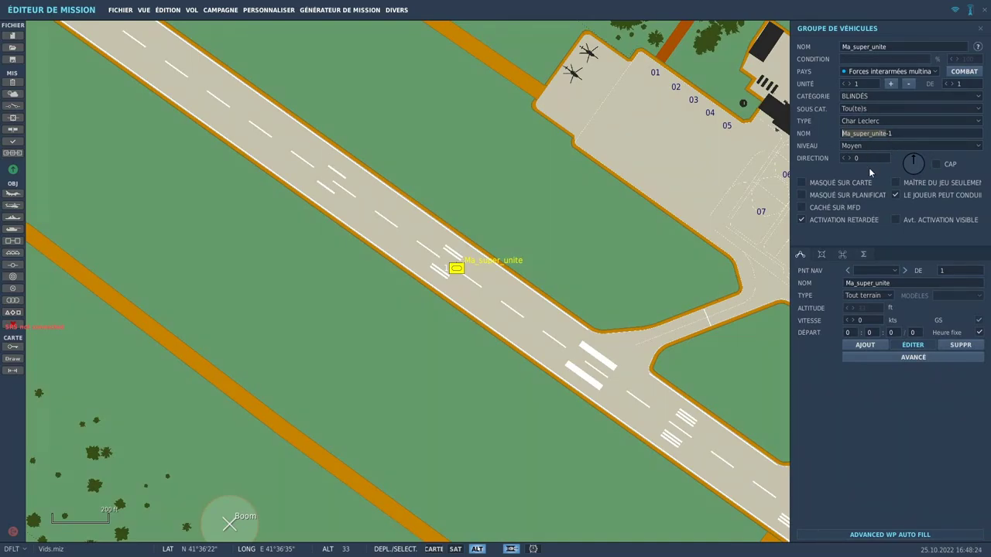
Step: Open the mission's triggers and examine the Spawn trigger's name and TEMPS SUP. À rule
{"action": "left_click", "coordinate": [907, 284]}
{"action": "left_click", "coordinate": [14, 107]}
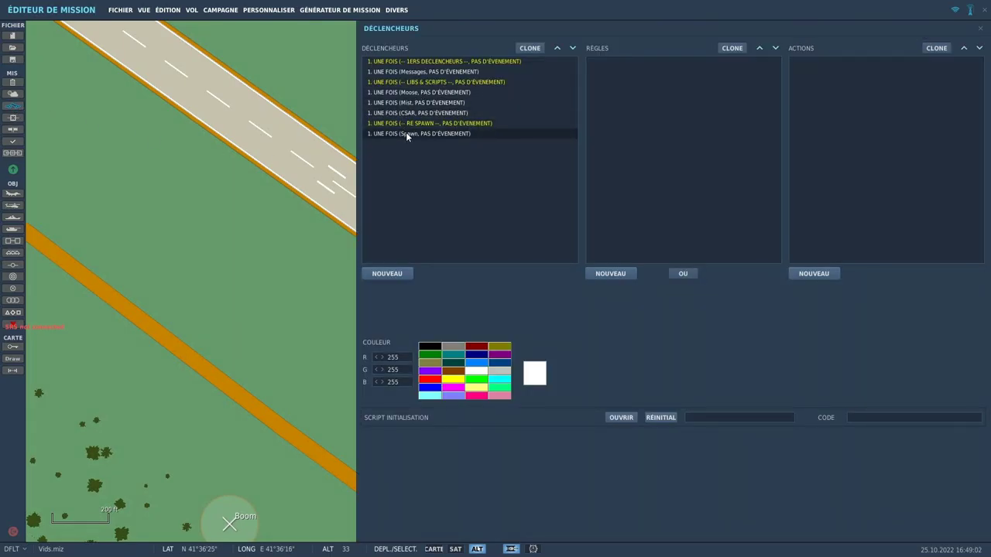
{"action": "left_click", "coordinate": [405, 133]}
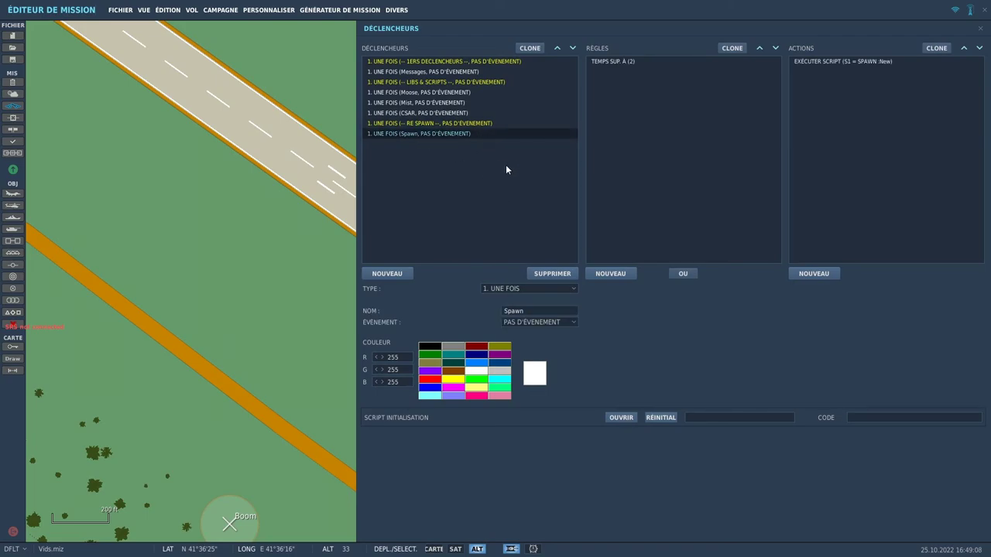
{"action": "left_click", "coordinate": [502, 311]}
{"action": "left_click", "coordinate": [611, 61]}
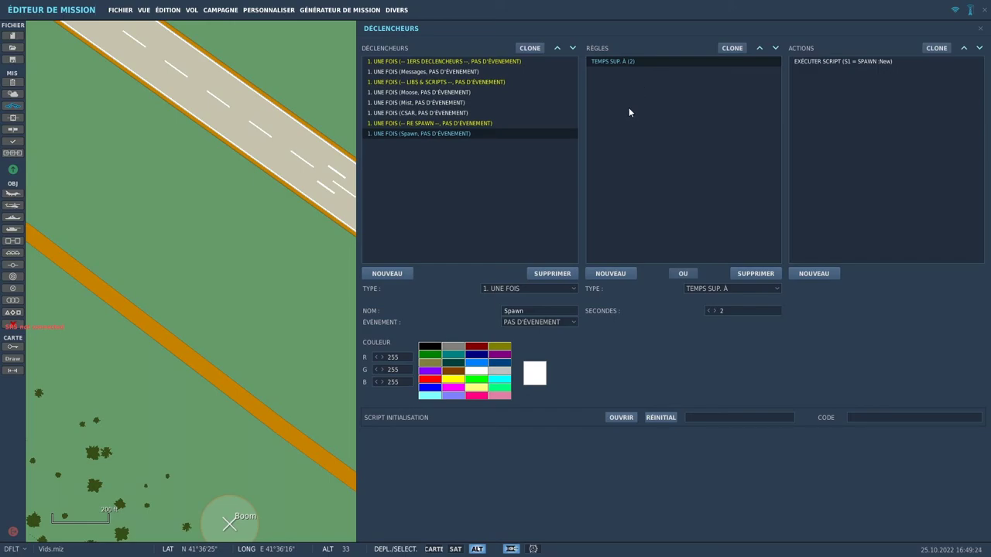
Step: Compare the time rule of the Moose trigger with that of the Spawn trigger
{"action": "left_click", "coordinate": [465, 95]}
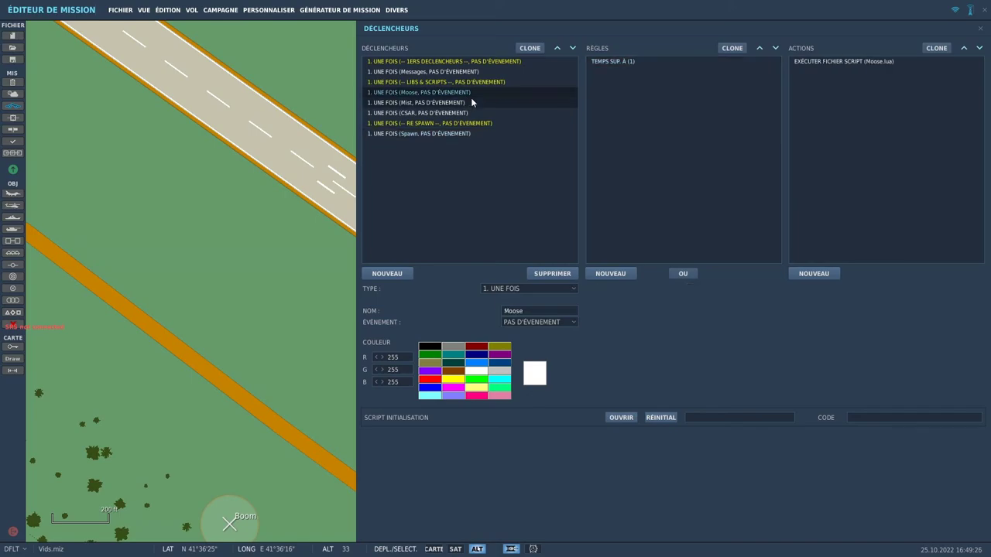
{"action": "left_click", "coordinate": [608, 61]}
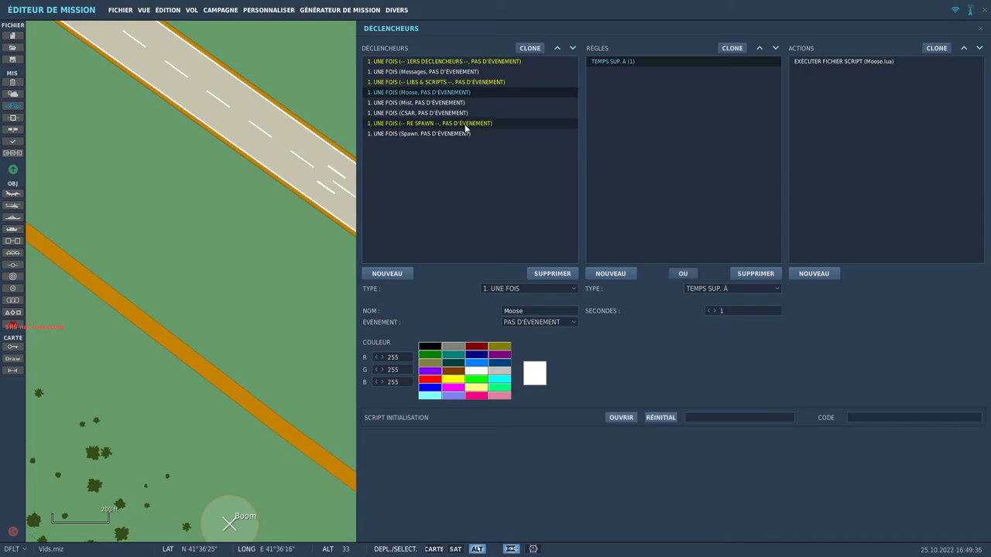
{"action": "left_click", "coordinate": [413, 133]}
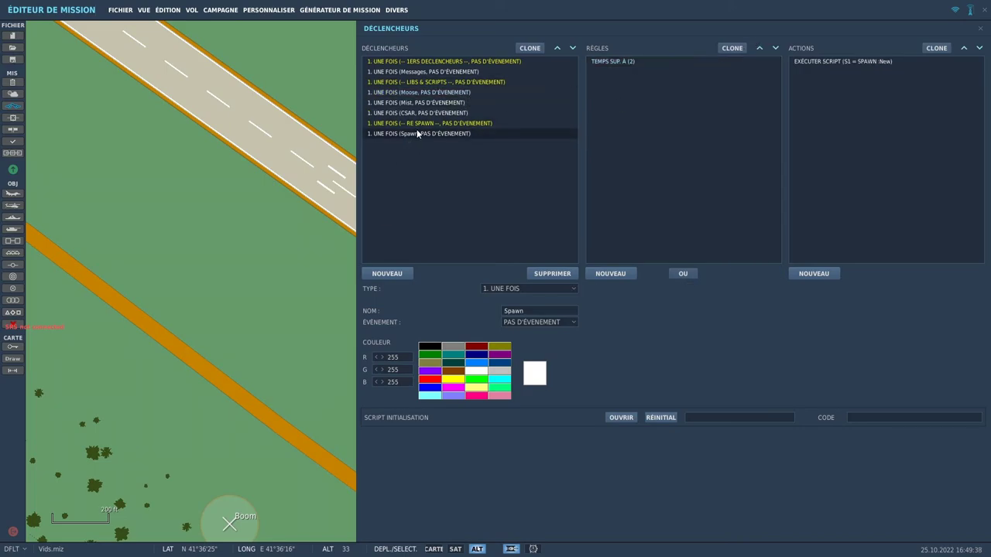
{"action": "left_click", "coordinate": [605, 67]}
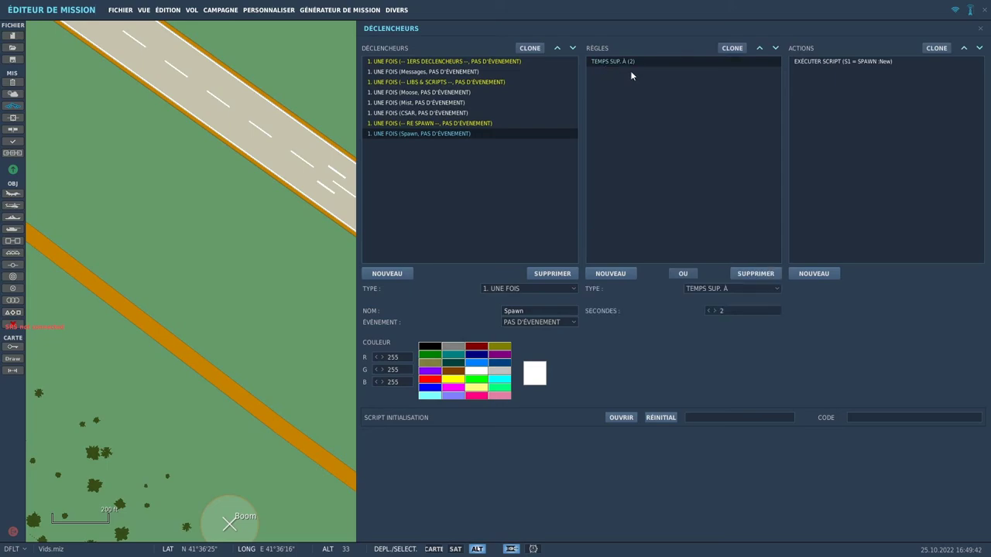
Step: Examine the Spawn trigger's EXÉCUTER SCRIPT action, its available action types and its script text
{"action": "left_click", "coordinate": [811, 61]}
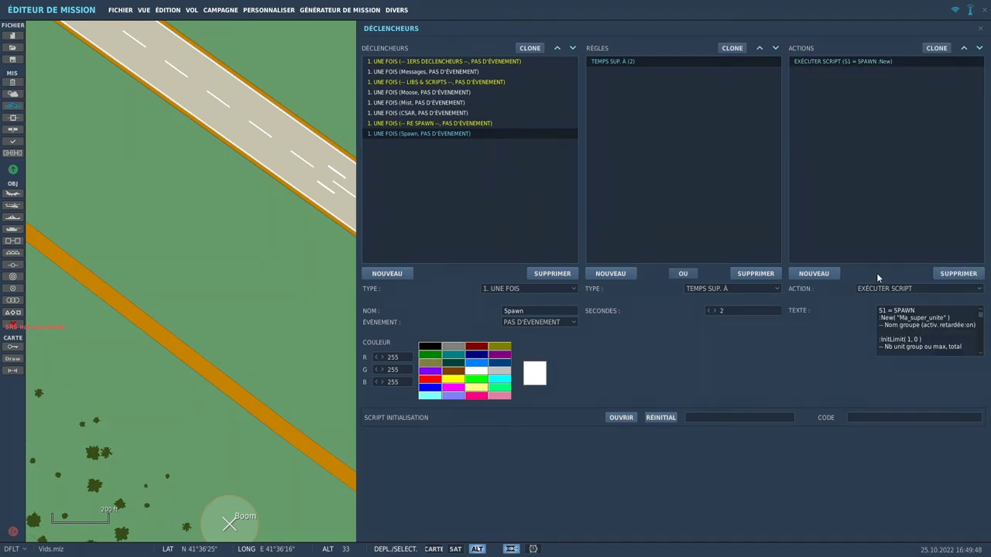
{"action": "left_click", "coordinate": [894, 289]}
{"action": "left_click", "coordinate": [894, 290]}
{"action": "left_click", "coordinate": [894, 290]}
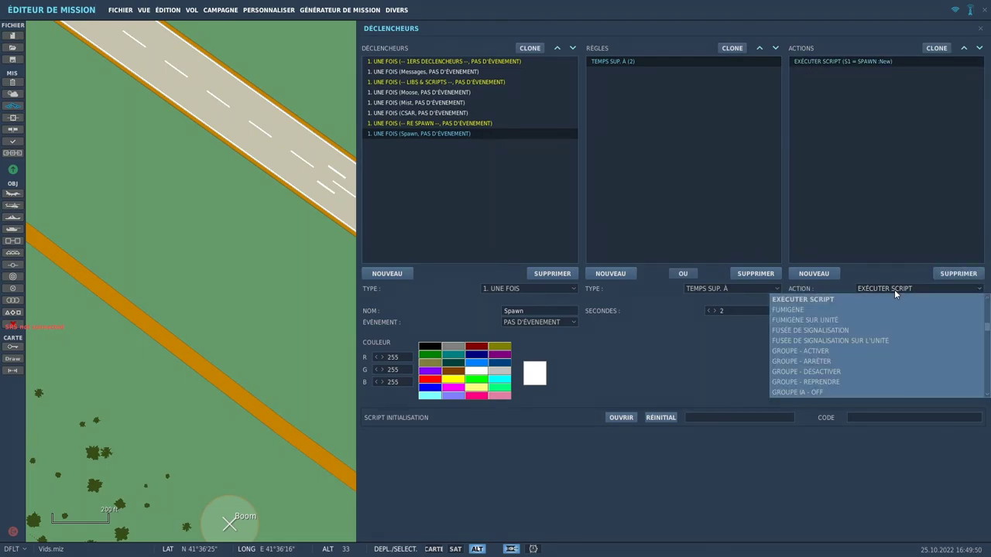
{"action": "left_click", "coordinate": [894, 290]}
{"action": "left_click", "coordinate": [915, 312]}
{"action": "left_click_drag", "start_coordinate": [880, 310], "coordinate": [943, 378]}
{"action": "left_click", "coordinate": [946, 354]}
{"action": "scroll", "coordinate": [918, 343], "scroll_direction": "up", "scroll_amount": 5}
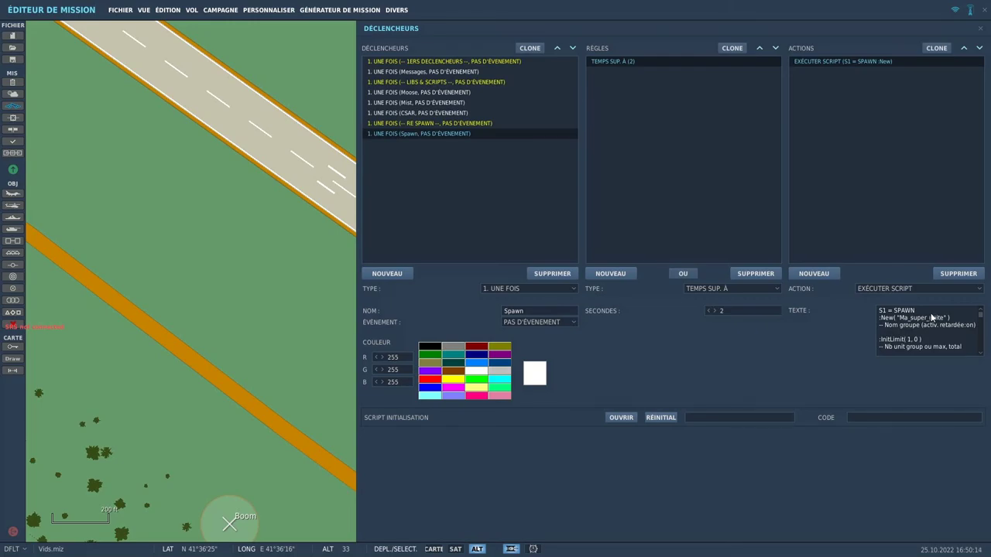
Step: Examine the opening lines of the spawn script, from the S1 variable and group name to InitLimit
{"action": "left_click", "coordinate": [883, 326]}
{"action": "double_click", "coordinate": [881, 310]}
{"action": "left_click", "coordinate": [887, 313]}
{"action": "double_click", "coordinate": [883, 311]}
{"action": "left_click", "coordinate": [919, 312]}
{"action": "left_click", "coordinate": [951, 318]}
{"action": "left_click_drag", "start_coordinate": [900, 319], "coordinate": [944, 322]}
{"action": "scroll", "coordinate": [946, 340], "scroll_direction": "down", "scroll_amount": 2}
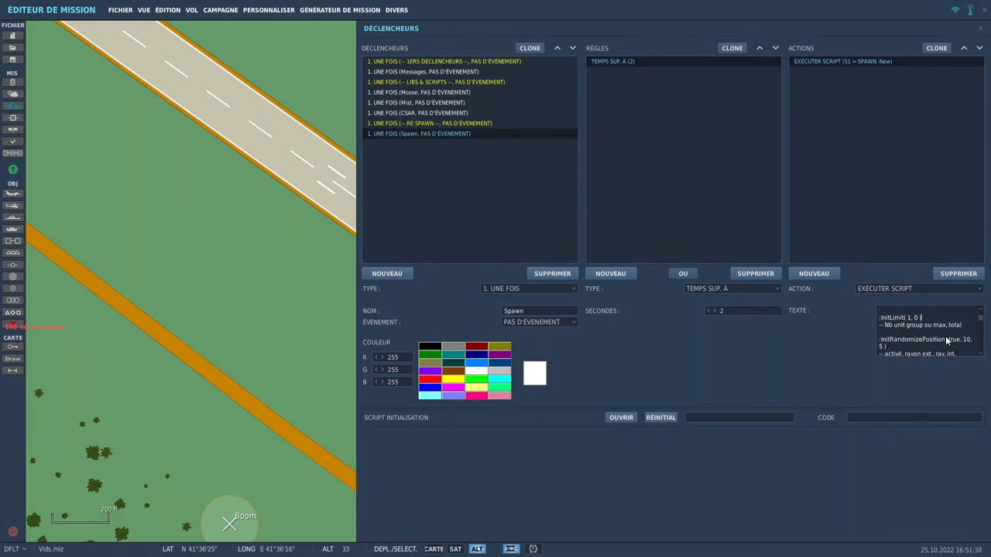
Step: Try 3 and 8 as the unit limit and 10 as the total in InitLimit, restoring 1 and 0
{"action": "double_click", "coordinate": [910, 319]}
{"action": "key", "text": "BackSpace"}
{"action": "type", "text": "3"}
{"action": "key", "text": "BackSpace"}
{"action": "type", "text": "1"}
{"action": "key", "text": "BackSpace"}
{"action": "type", "text": "8"}
{"action": "key", "text": "BackSpace"}
{"action": "type", "text": "1"}
{"action": "key", "text": "BackSpace"}
{"action": "type", "text": "10"}
{"action": "key", "text": "BackSpace"}
{"action": "key", "text": "BackSpace"}
{"action": "type", "text": "0"}
Step: Comment out the InitRandomizePosition line with -- and remove the comment marks again
{"action": "scroll", "coordinate": [934, 339], "scroll_direction": "down", "scroll_amount": 1}
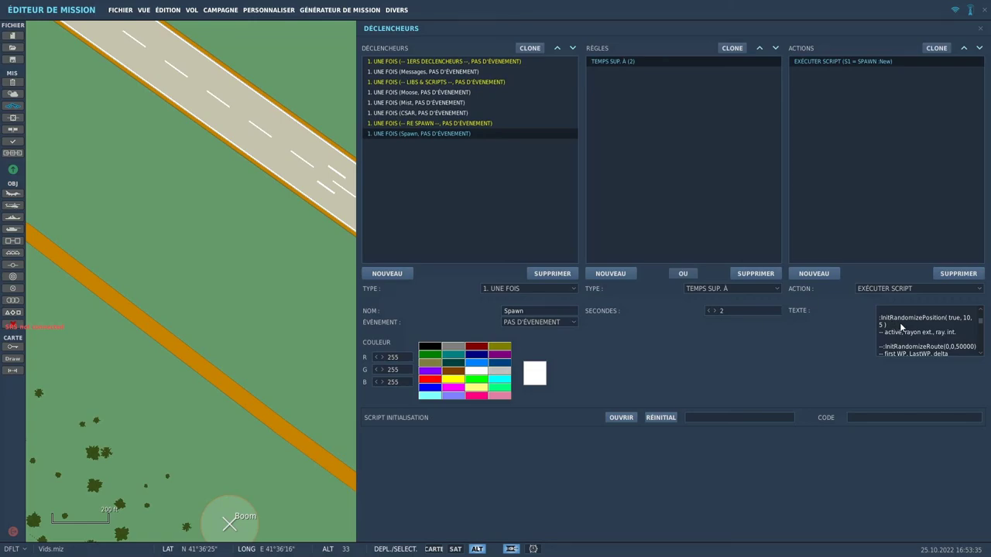
{"action": "double_click", "coordinate": [953, 318]}
{"action": "left_click", "coordinate": [881, 318]}
{"action": "type", "text": "--"}
{"action": "key", "text": "BackSpace"}
{"action": "key", "text": "BackSpace"}
Step: Examine the outer and inner radius arguments of InitRandomizePosition and the Ma_super_unite unit on the map
{"action": "double_click", "coordinate": [967, 318]}
{"action": "double_click", "coordinate": [881, 325]}
{"action": "right_click_drag", "start_coordinate": [289, 253], "coordinate": [109, 223]}
{"action": "right_click_drag", "start_coordinate": [180, 283], "coordinate": [157, 285]}
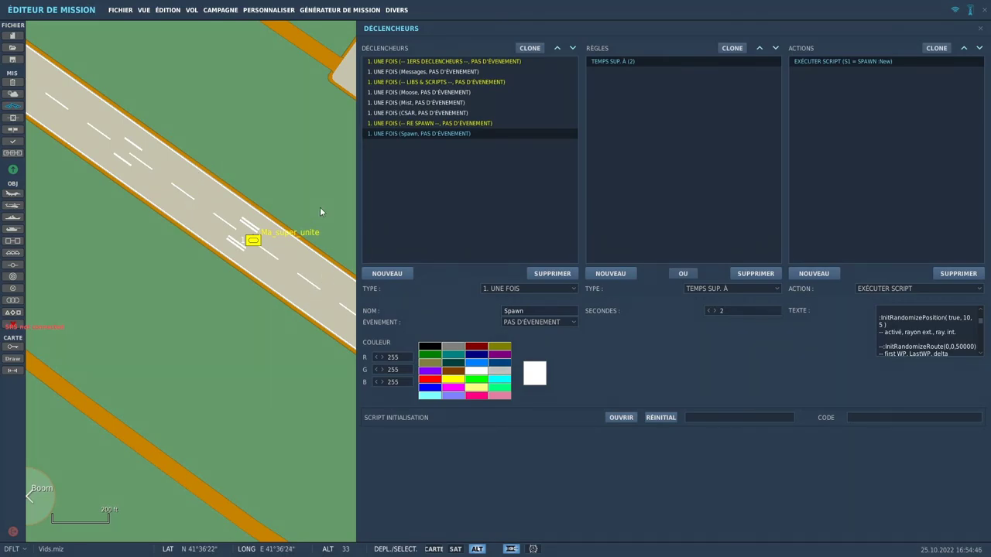
Step: Set the first waypoint argument of InitRandomizeRoute to 1, and try 2 for the last waypoint before setting it to 0
{"action": "left_click", "coordinate": [957, 339]}
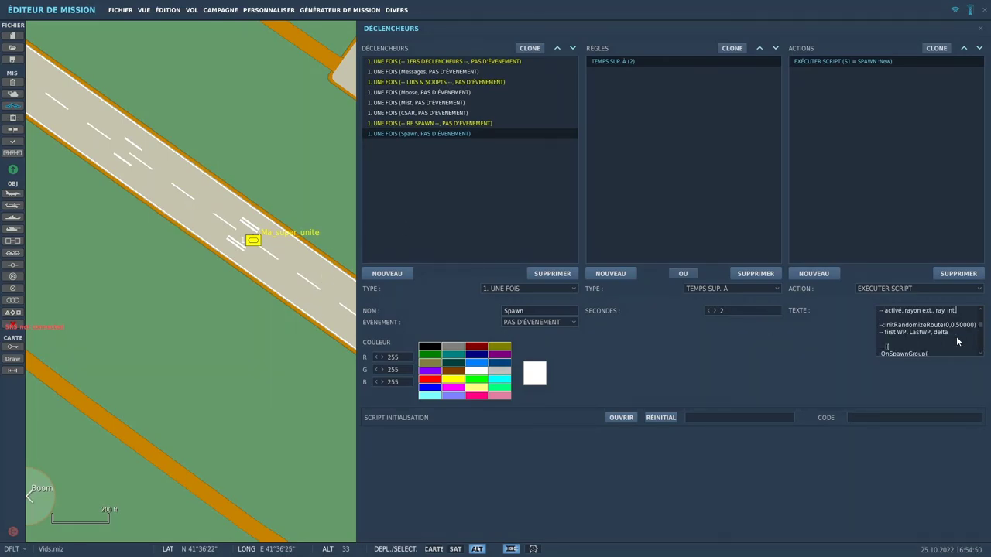
{"action": "scroll", "coordinate": [957, 341], "scroll_direction": "down", "scroll_amount": 2}
{"action": "scroll", "coordinate": [957, 339], "scroll_direction": "up", "scroll_amount": 2}
{"action": "left_click", "coordinate": [960, 334]}
{"action": "double_click", "coordinate": [956, 329]}
{"action": "left_click_drag", "start_coordinate": [974, 331], "coordinate": [951, 331]}
{"action": "left_click", "coordinate": [950, 331]}
{"action": "key", "text": "BackSpace"}
{"action": "type", "text": "1"}
{"action": "key", "text": "Right"}
{"action": "key", "text": "Right"}
{"action": "key", "text": "BackSpace"}
{"action": "type", "text": "2"}
{"action": "key", "text": "BackSpace"}
{"action": "type", "text": "0"}
{"action": "left_click", "coordinate": [879, 325]}
Step: Examine the end of the spawn script, covering the InitDelayOn, SpawnScheduled and Spawn lines
{"action": "scroll", "coordinate": [945, 336], "scroll_direction": "down", "scroll_amount": 3}
{"action": "scroll", "coordinate": [928, 330], "scroll_direction": "down", "scroll_amount": 2}
{"action": "scroll", "coordinate": [928, 329], "scroll_direction": "down", "scroll_amount": 4}
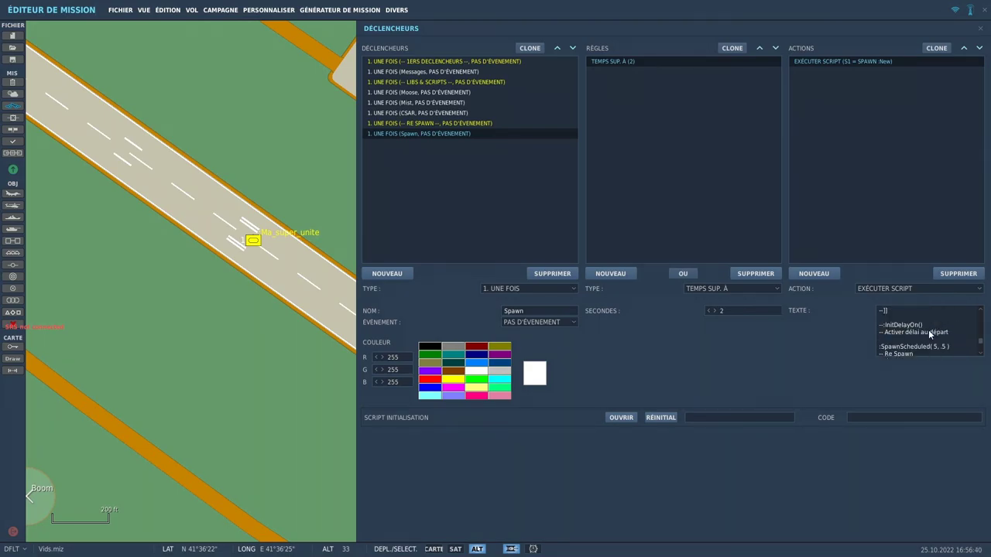
{"action": "scroll", "coordinate": [925, 328], "scroll_direction": "up", "scroll_amount": 3}
{"action": "scroll", "coordinate": [923, 330], "scroll_direction": "down", "scroll_amount": 3}
{"action": "scroll", "coordinate": [924, 339], "scroll_direction": "down", "scroll_amount": 2}
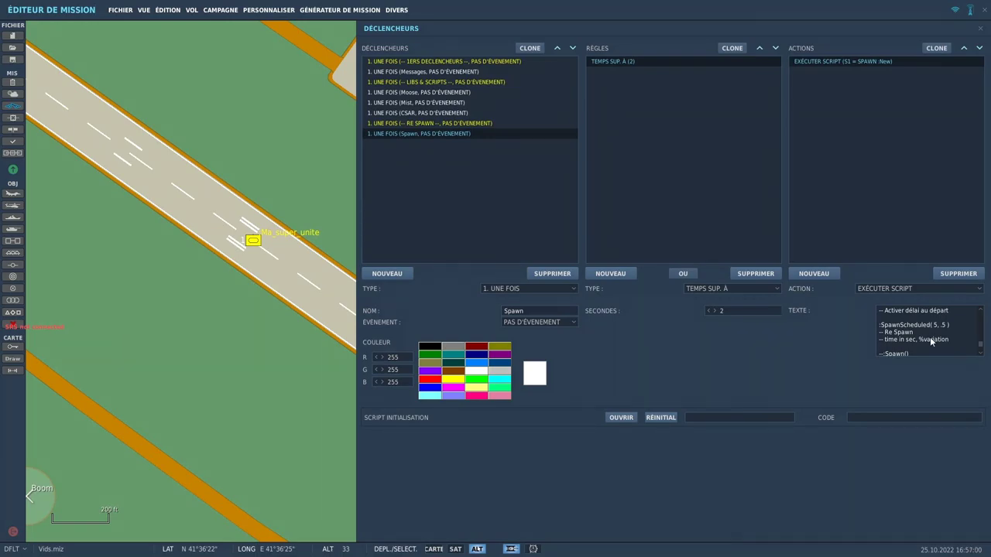
{"action": "scroll", "coordinate": [926, 346], "scroll_direction": "down", "scroll_amount": 1}
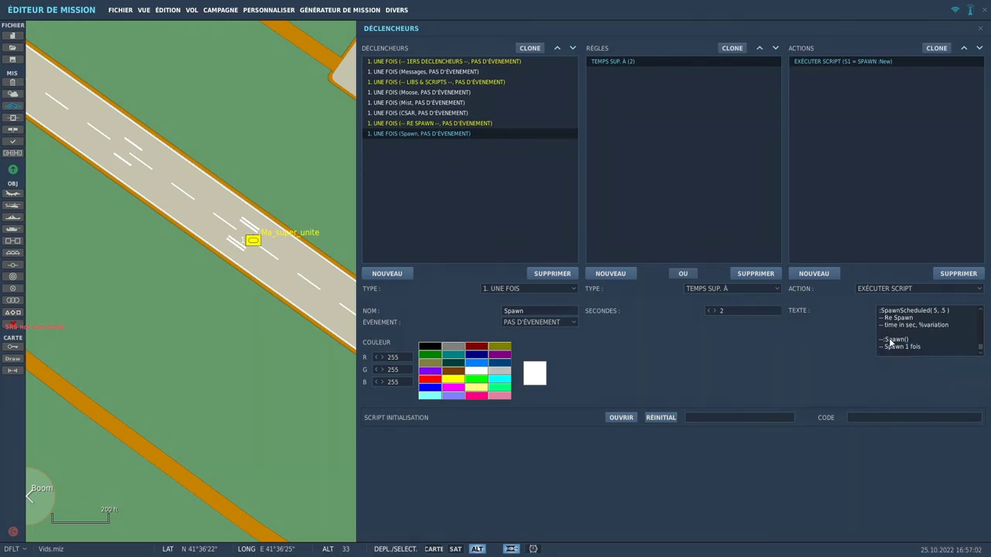
{"action": "left_click_drag", "start_coordinate": [909, 340], "coordinate": [882, 346]}
{"action": "scroll", "coordinate": [915, 334], "scroll_direction": "up", "scroll_amount": 1}
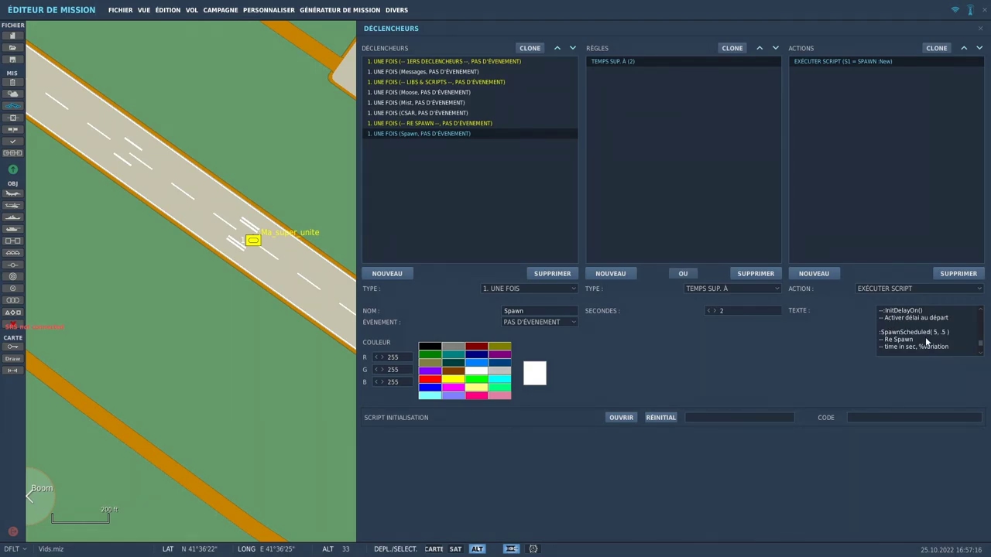
{"action": "scroll", "coordinate": [941, 339], "scroll_direction": "down", "scroll_amount": 1}
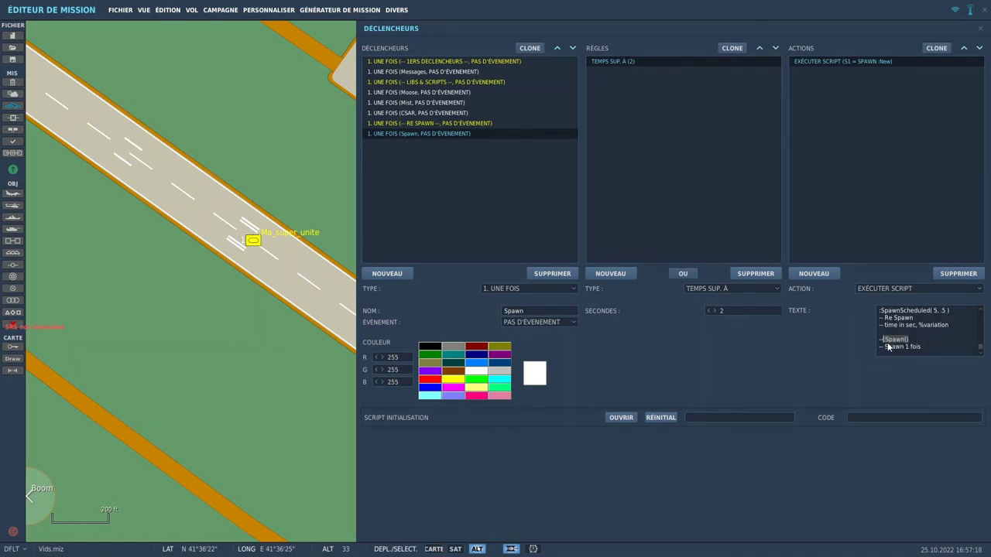
{"action": "scroll", "coordinate": [888, 345], "scroll_direction": "up", "scroll_amount": 1}
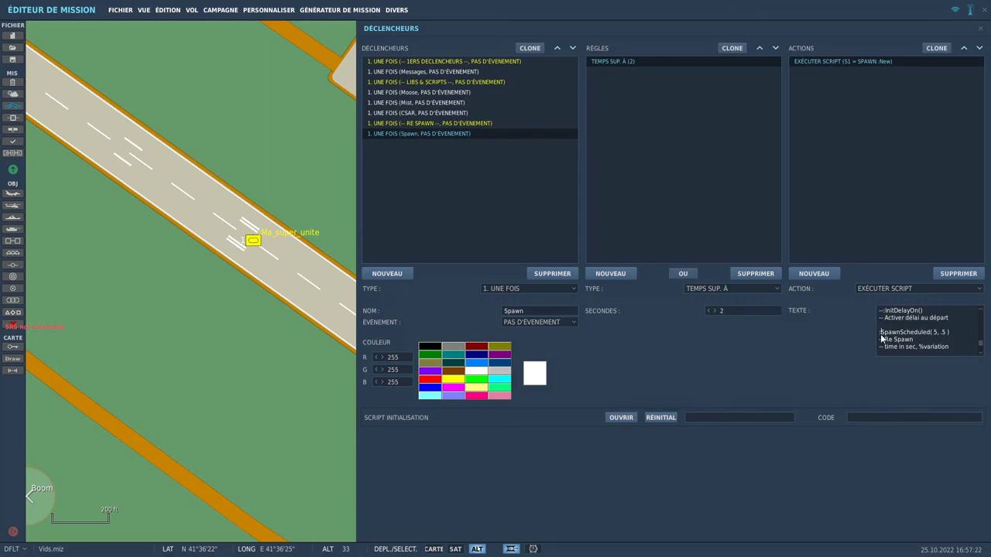
Step: Examine the SpawnScheduled time and variation arguments together with the InitDelayOn start delay line
{"action": "double_click", "coordinate": [935, 330]}
{"action": "scroll", "coordinate": [933, 338], "scroll_direction": "up", "scroll_amount": 1}
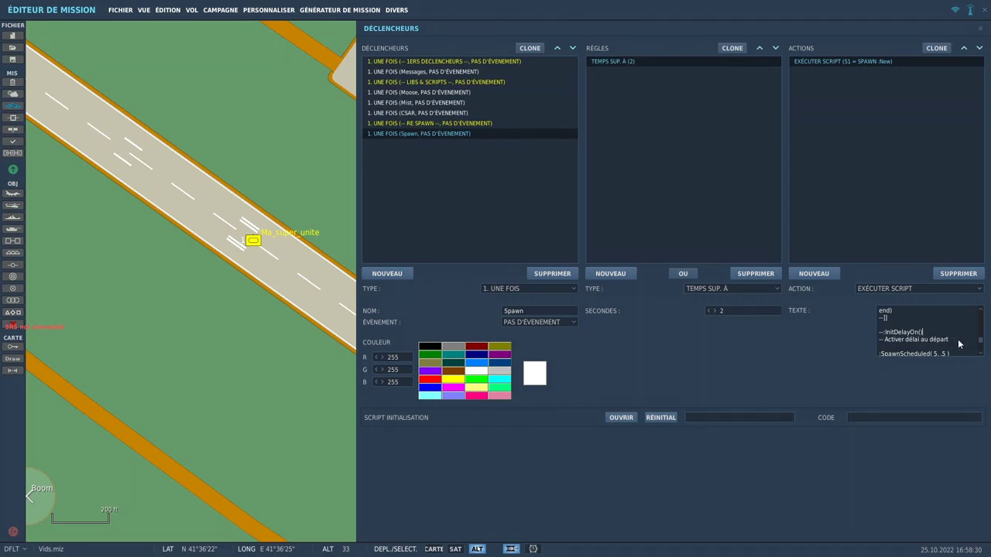
{"action": "scroll", "coordinate": [960, 344], "scroll_direction": "down", "scroll_amount": 1}
{"action": "left_click_drag", "start_coordinate": [933, 334], "coordinate": [948, 335]}
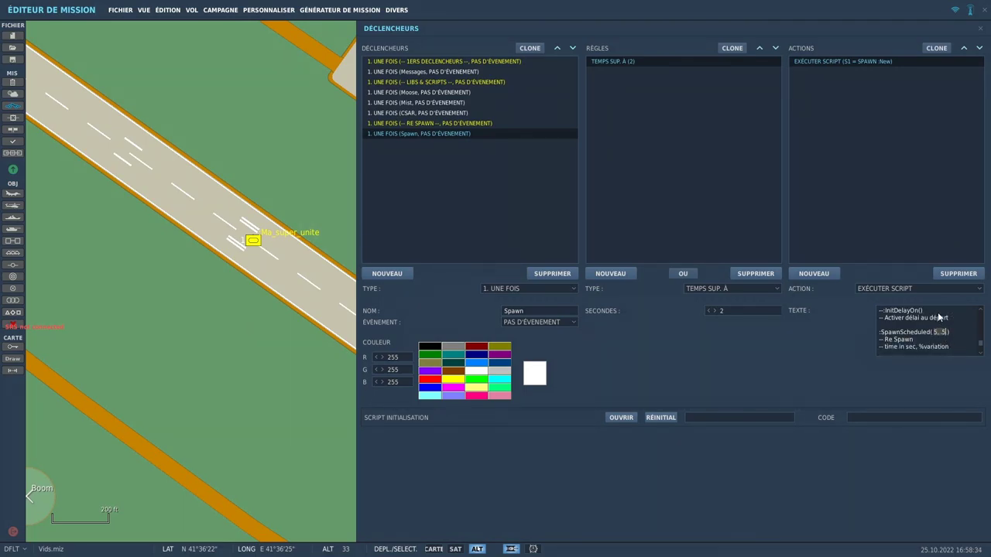
{"action": "left_click", "coordinate": [885, 312]}
{"action": "double_click", "coordinate": [934, 333]}
{"action": "left_click_drag", "start_coordinate": [939, 336], "coordinate": [947, 339]}
{"action": "left_click", "coordinate": [941, 343]}
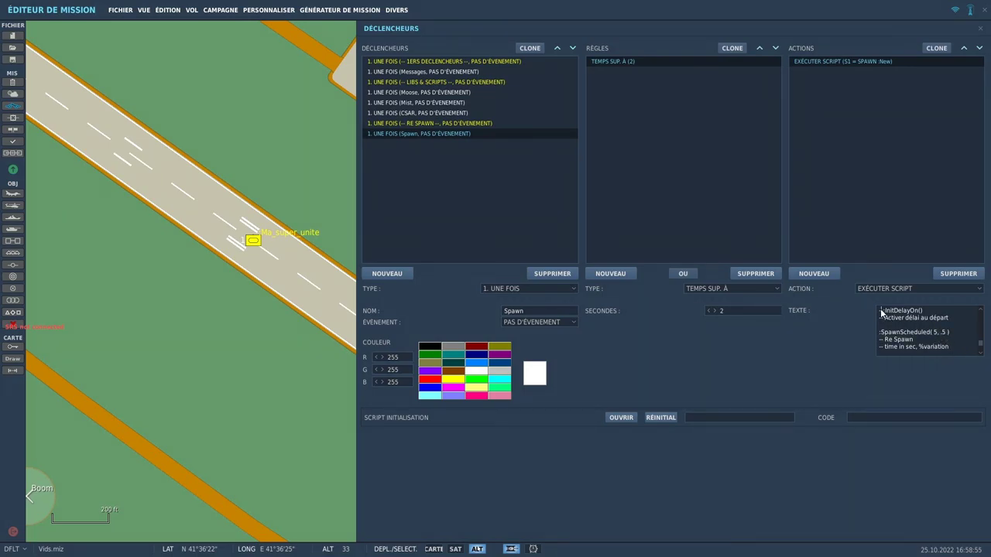
{"action": "double_click", "coordinate": [934, 332]}
{"action": "left_click", "coordinate": [937, 335]}
{"action": "left_click_drag", "start_coordinate": [934, 333], "coordinate": [946, 334]}
{"action": "scroll", "coordinate": [937, 338], "scroll_direction": "down", "scroll_amount": 1}
{"action": "scroll", "coordinate": [937, 338], "scroll_direction": "up", "scroll_amount": 1}
{"action": "scroll", "coordinate": [934, 341], "scroll_direction": "down", "scroll_amount": 1}
{"action": "scroll", "coordinate": [938, 346], "scroll_direction": "up", "scroll_amount": 4}
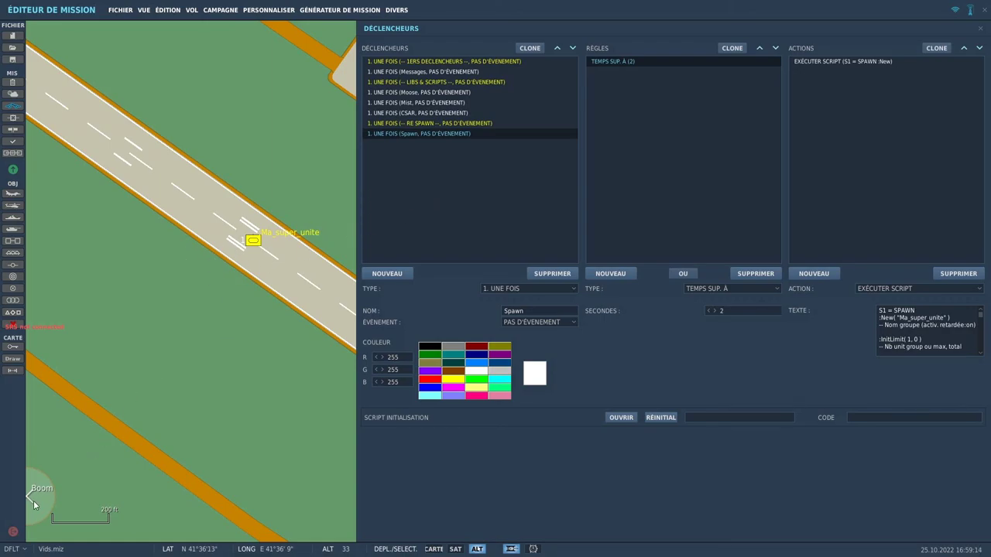
Step: Move the Boom trigger zone onto the Ma_super_unite unit on the runway
{"action": "left_click_drag", "start_coordinate": [29, 496], "coordinate": [143, 470]}
{"action": "left_click", "coordinate": [145, 471]}
{"action": "left_click", "coordinate": [144, 471]}
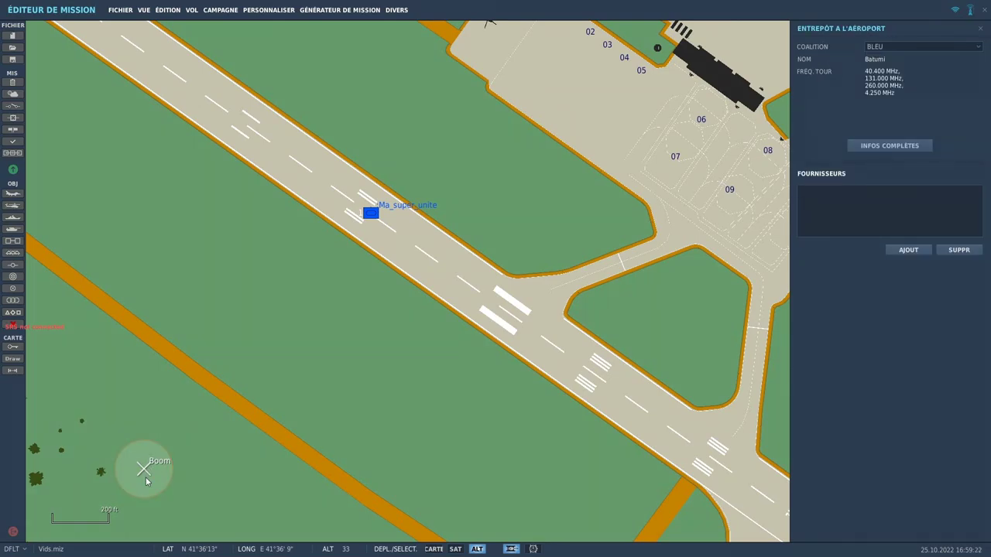
{"action": "left_click", "coordinate": [145, 470]}
{"action": "left_click_drag", "start_coordinate": [145, 471], "coordinate": [372, 217]}
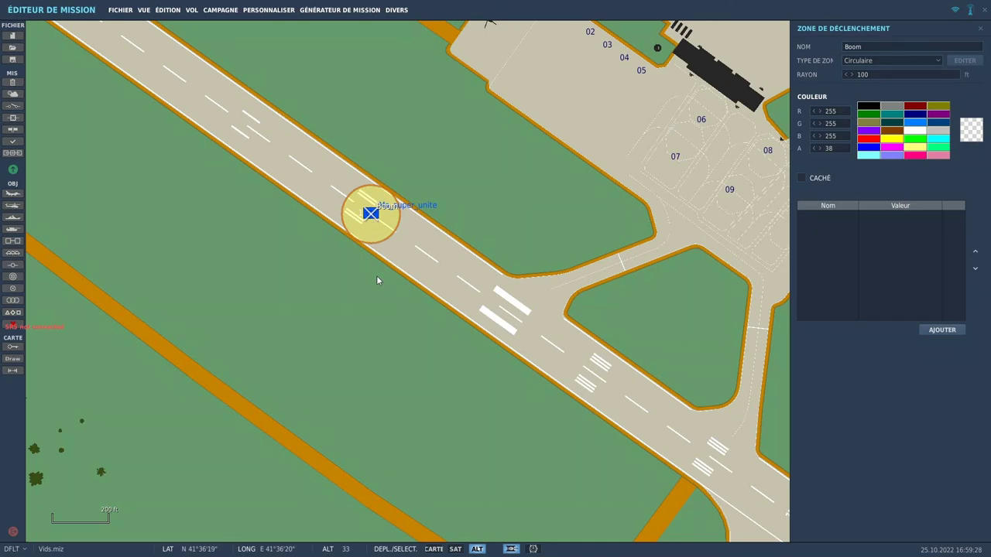
{"action": "left_click", "coordinate": [378, 281]}
Step: Create a new one-time trigger after the Spawn trigger and name it Boom
{"action": "left_click", "coordinate": [12, 106]}
{"action": "right_click_drag", "start_coordinate": [329, 250], "coordinate": [152, 286]}
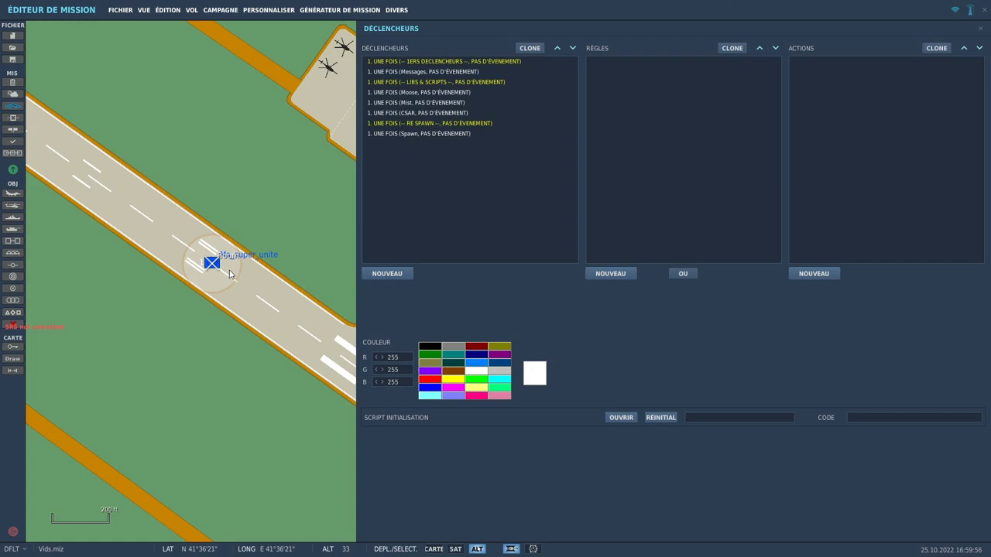
{"action": "left_click", "coordinate": [415, 135]}
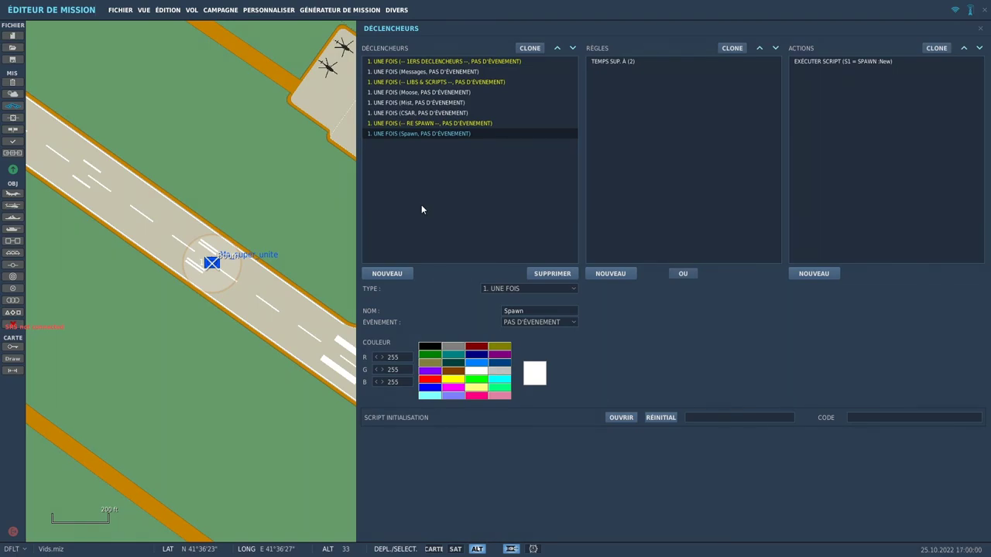
{"action": "left_click", "coordinate": [387, 274]}
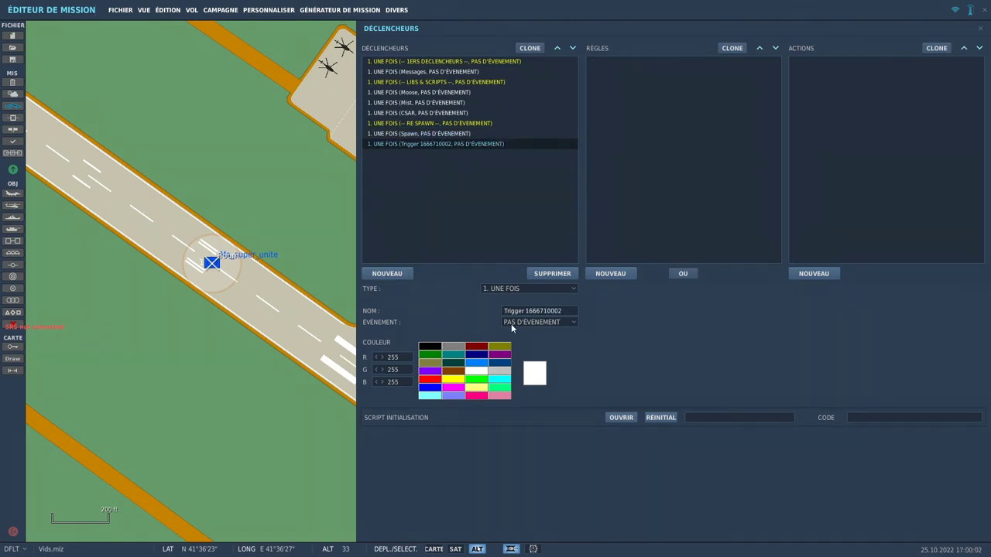
{"action": "left_click_drag", "start_coordinate": [566, 312], "coordinate": [468, 323]}
{"action": "type", "text": "Boom"}
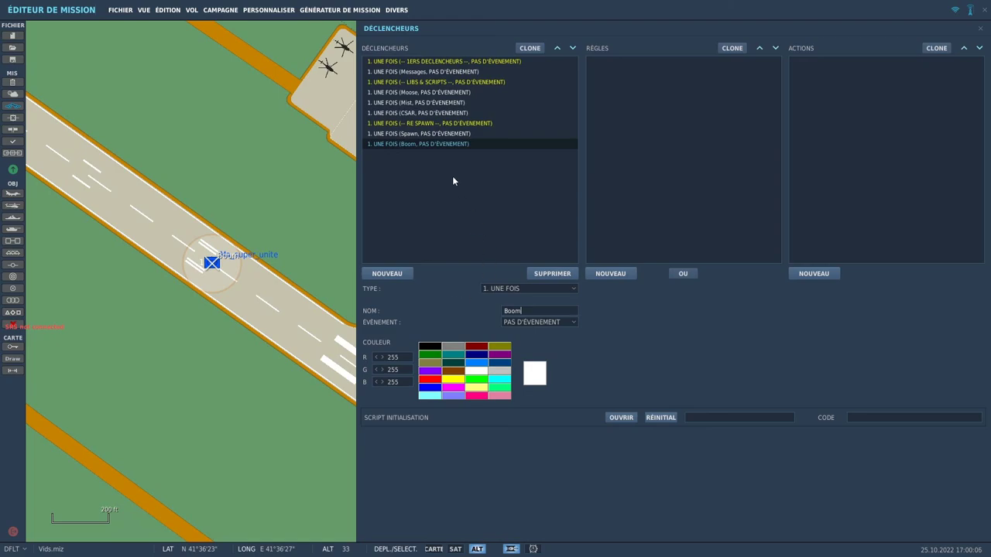
Step: Add an EXPLOSION action in the Boom zone to the Boom trigger
{"action": "left_click", "coordinate": [627, 247]}
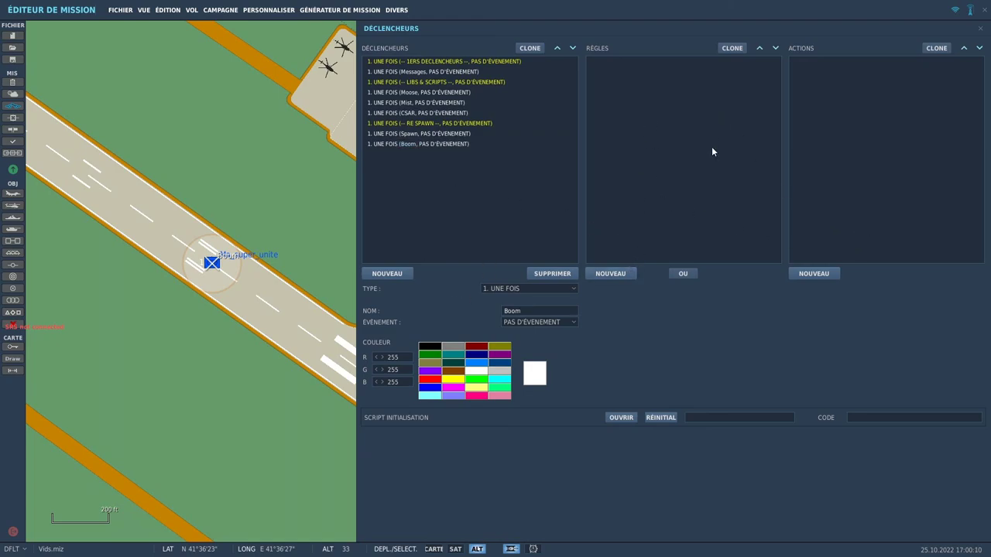
{"action": "left_click", "coordinate": [456, 144]}
{"action": "left_click", "coordinate": [835, 274]}
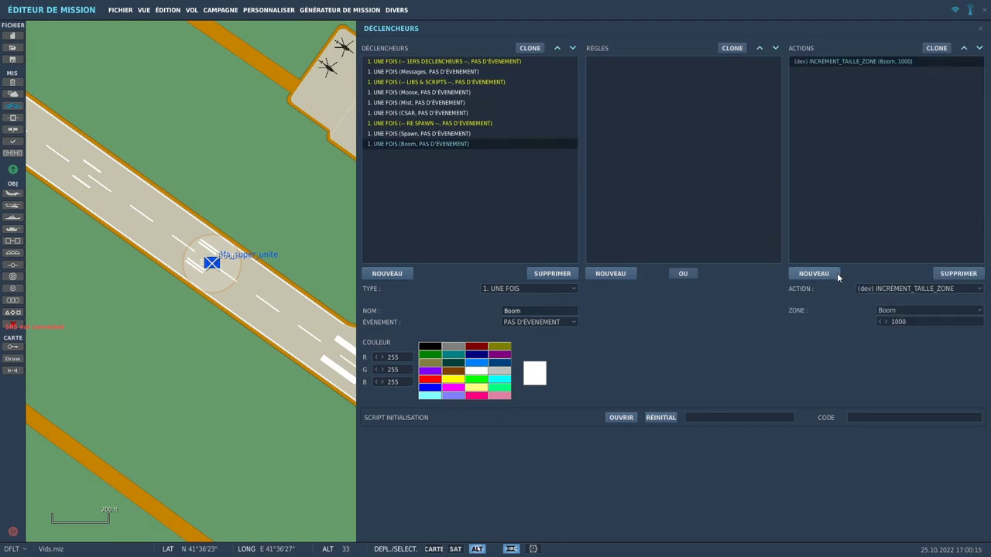
{"action": "left_click", "coordinate": [887, 288]}
{"action": "scroll", "coordinate": [885, 330], "scroll_direction": "down", "scroll_amount": 6}
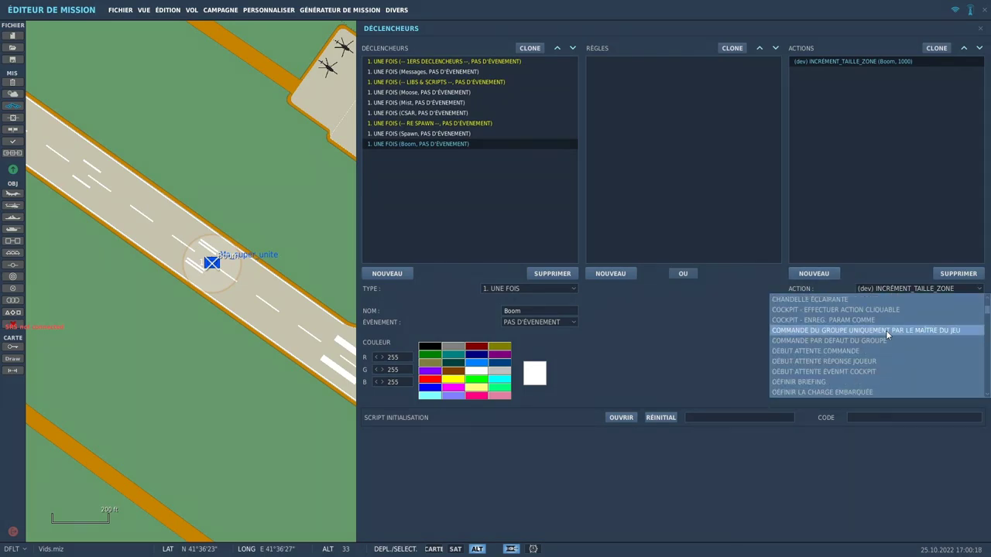
{"action": "scroll", "coordinate": [875, 343], "scroll_direction": "down", "scroll_amount": 3}
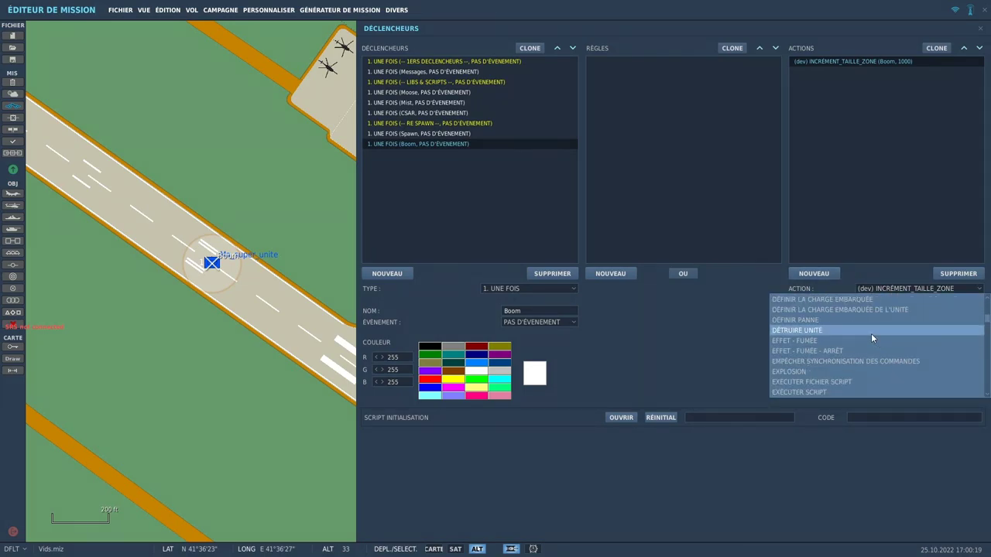
{"action": "left_click", "coordinate": [842, 369]}
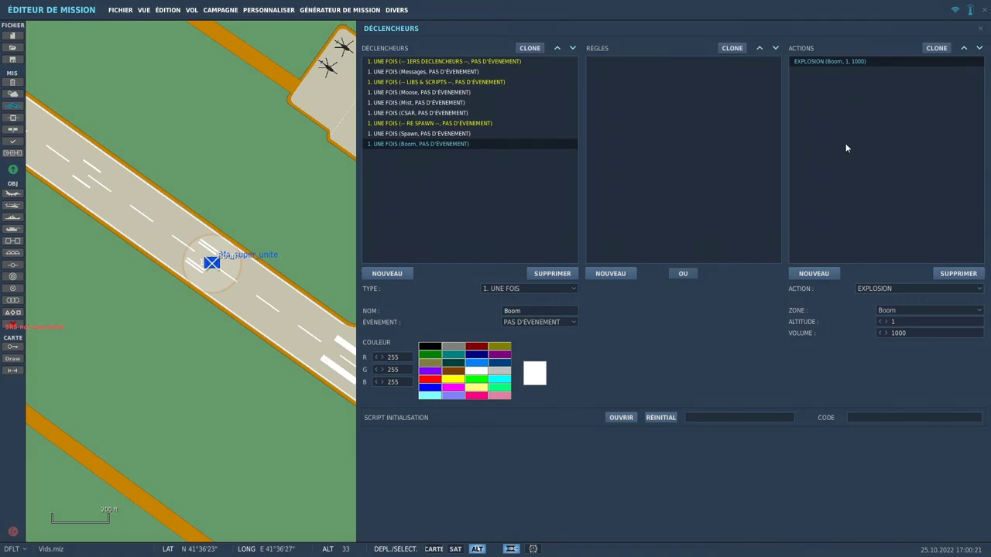
Step: Select Boom as the zone of the EXPLOSION action and set the explosion volume to 5000
{"action": "left_click", "coordinate": [913, 311]}
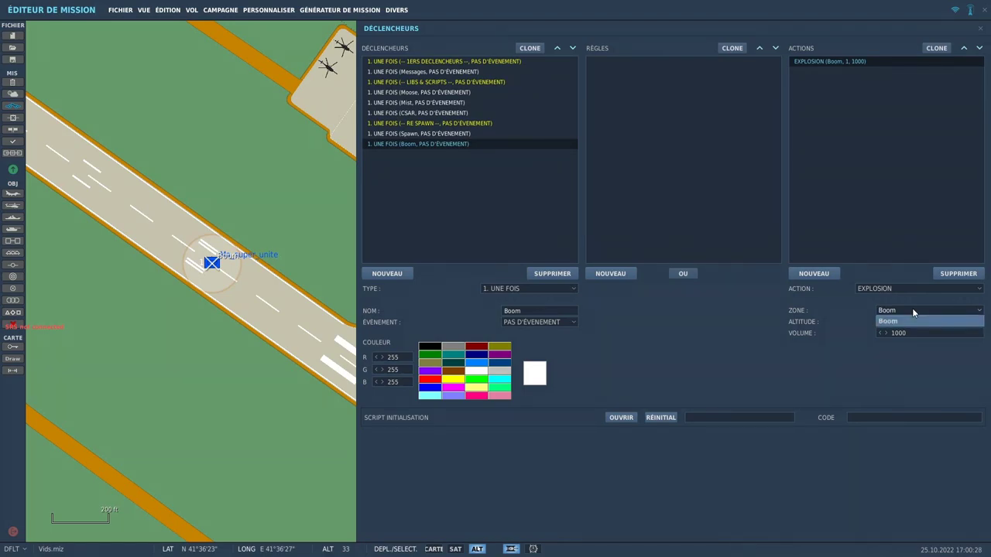
{"action": "left_click", "coordinate": [912, 308]}
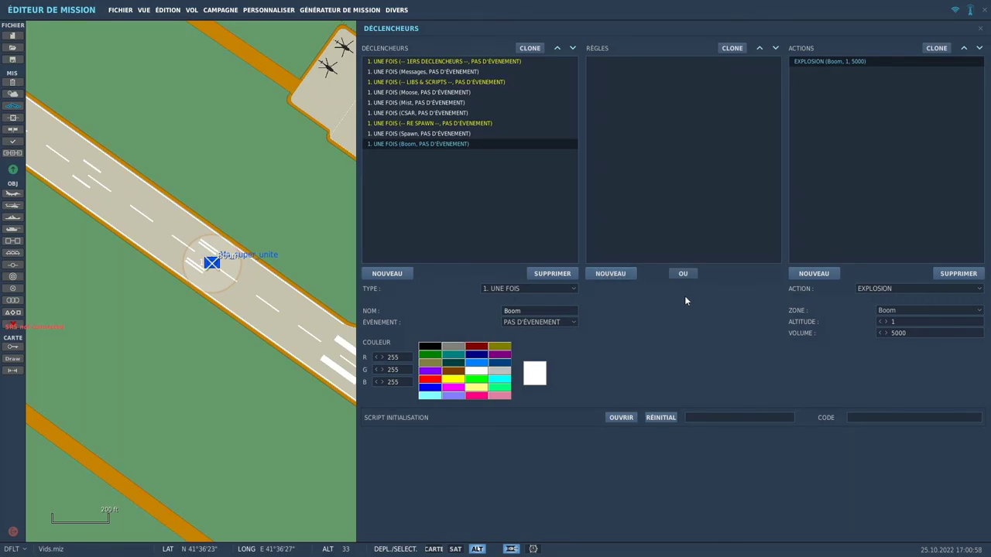
Step: Add a TEMPS SUP. À rule of 5 seconds to the Boom trigger and compare it with the Spawn trigger's rule
{"action": "left_click", "coordinate": [613, 274]}
{"action": "left_click", "coordinate": [714, 292]}
{"action": "scroll", "coordinate": [743, 348], "scroll_direction": "down", "scroll_amount": 10}
{"action": "scroll", "coordinate": [753, 355], "scroll_direction": "up", "scroll_amount": 3}
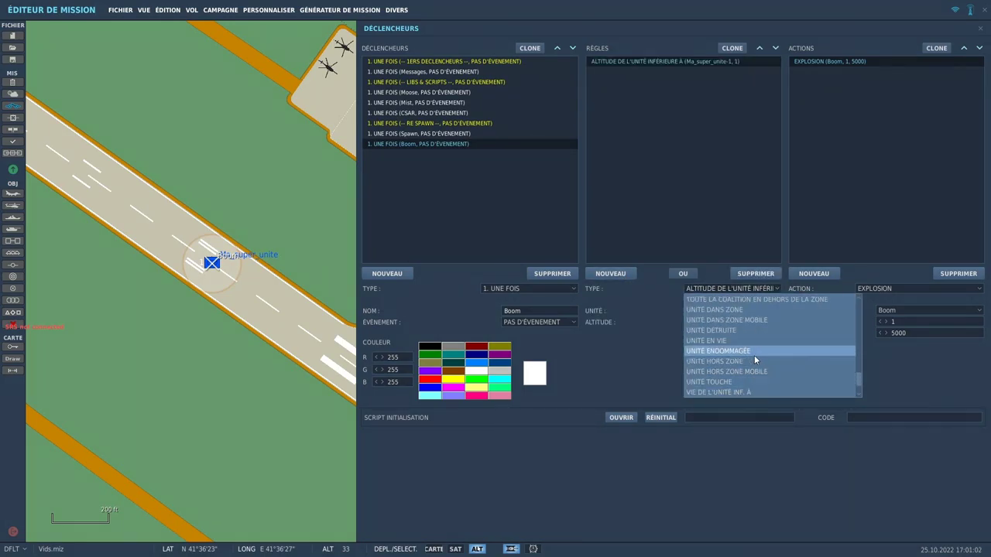
{"action": "left_click", "coordinate": [737, 311]}
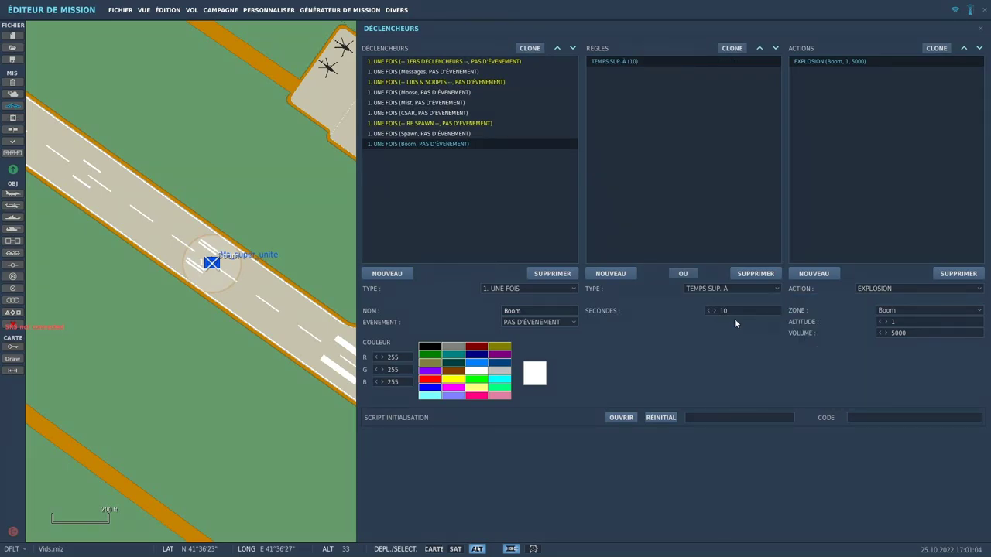
{"action": "type", "text": "5"}
{"action": "left_click", "coordinate": [433, 133]}
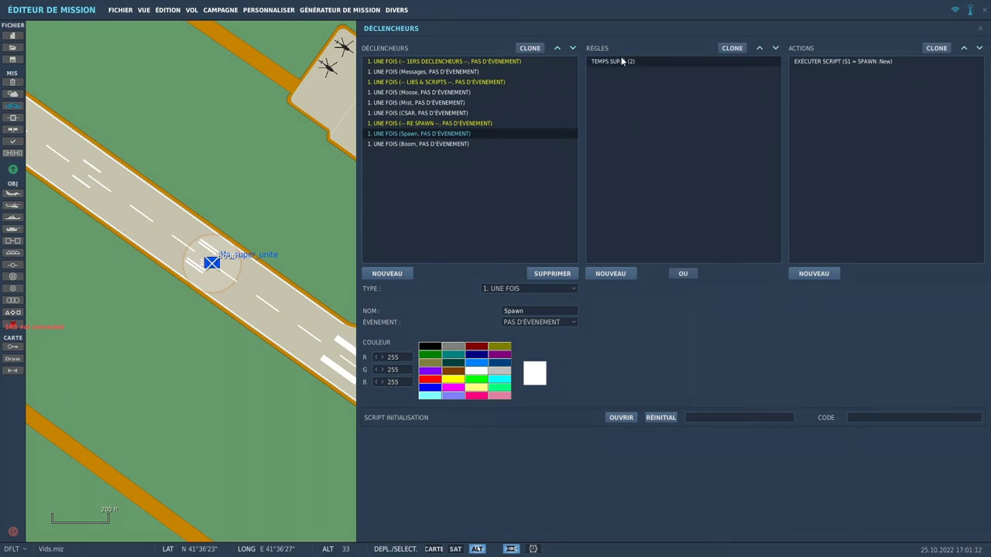
{"action": "left_click", "coordinate": [447, 145]}
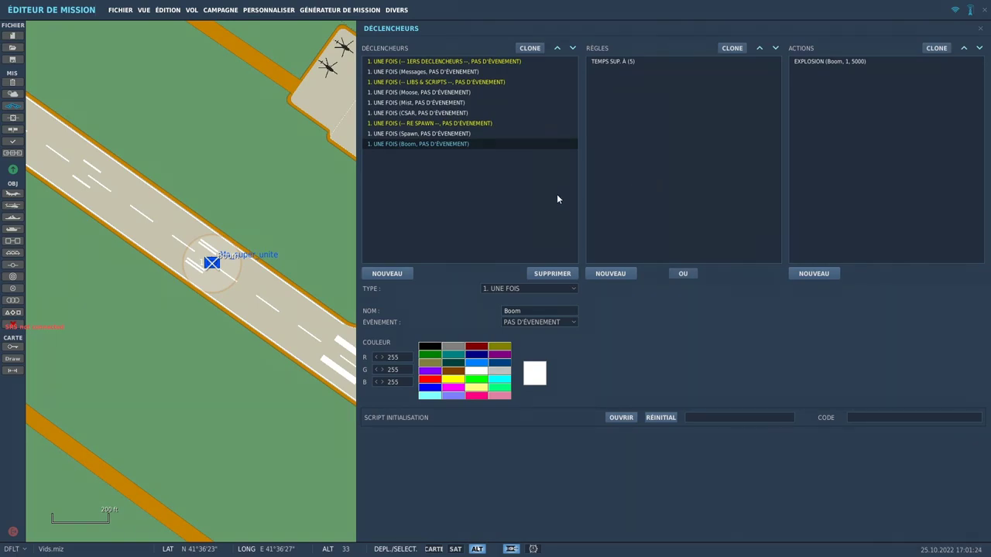
Step: Run the mission and examine the Boom explosion site on the Batumi runway
{"action": "left_click", "coordinate": [292, 254]}
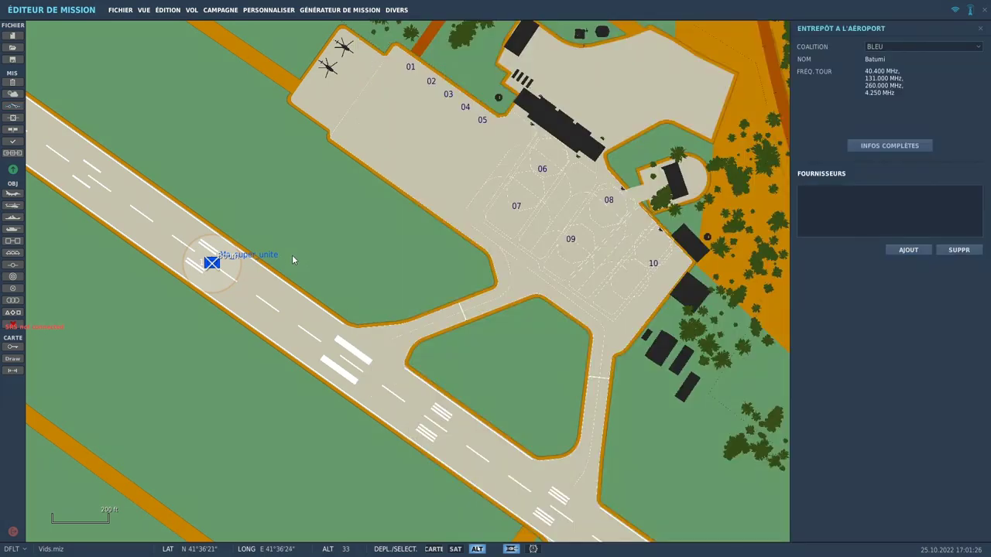
{"action": "left_click_drag", "start_coordinate": [277, 309], "coordinate": [512, 297]}
{"action": "scroll", "coordinate": [451, 265], "scroll_direction": "up", "scroll_amount": 2}
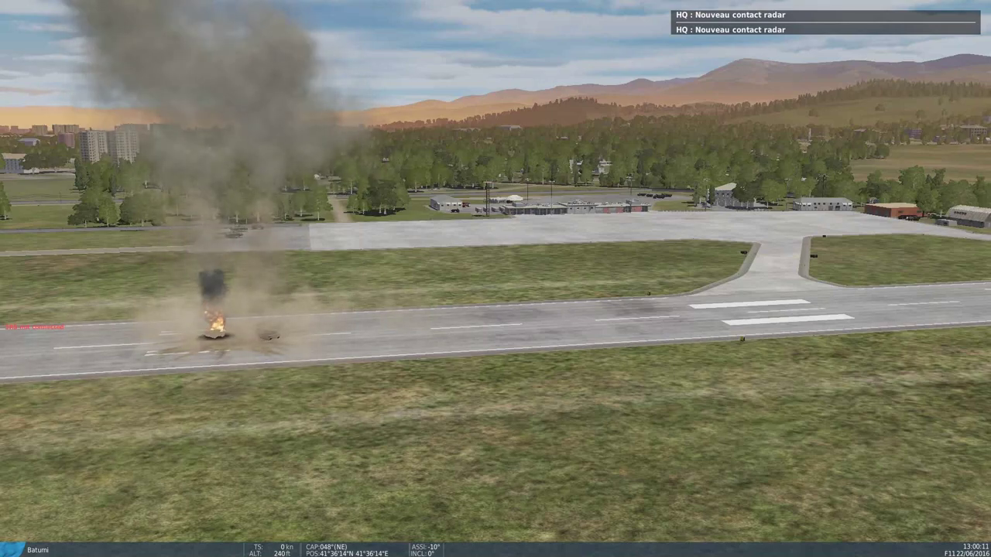
{"action": "key", "text": "KP_4"}
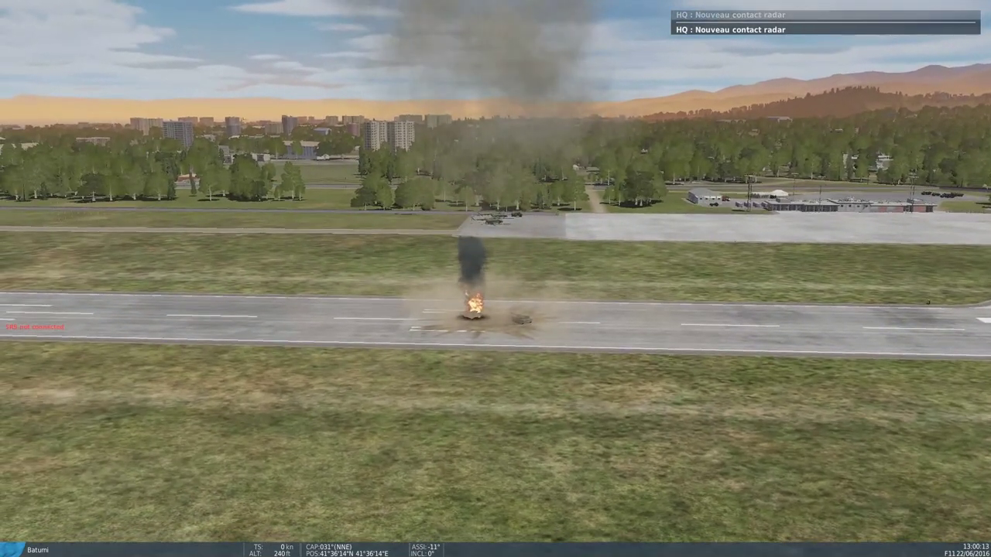